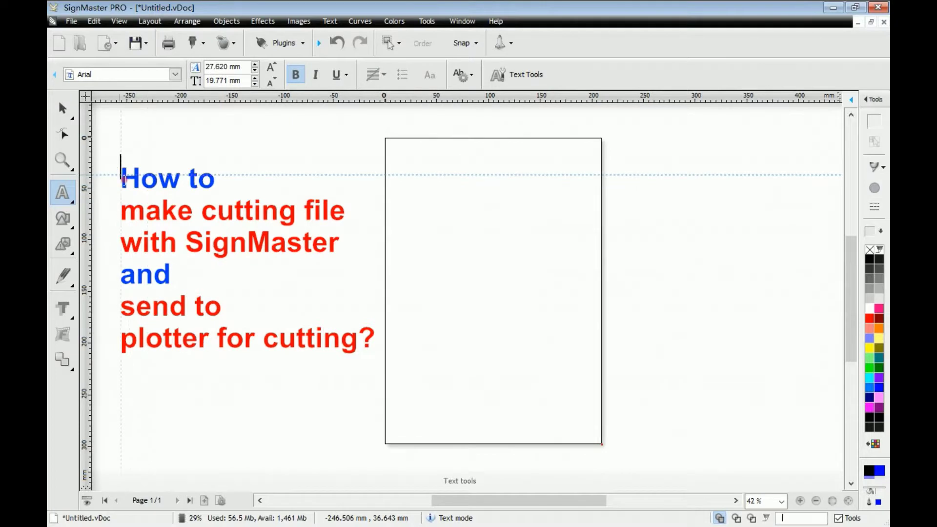
- Delete the entire six-line "How to make cutting file" text beside the page
click(121, 186)
drag(122, 187, 378, 337)
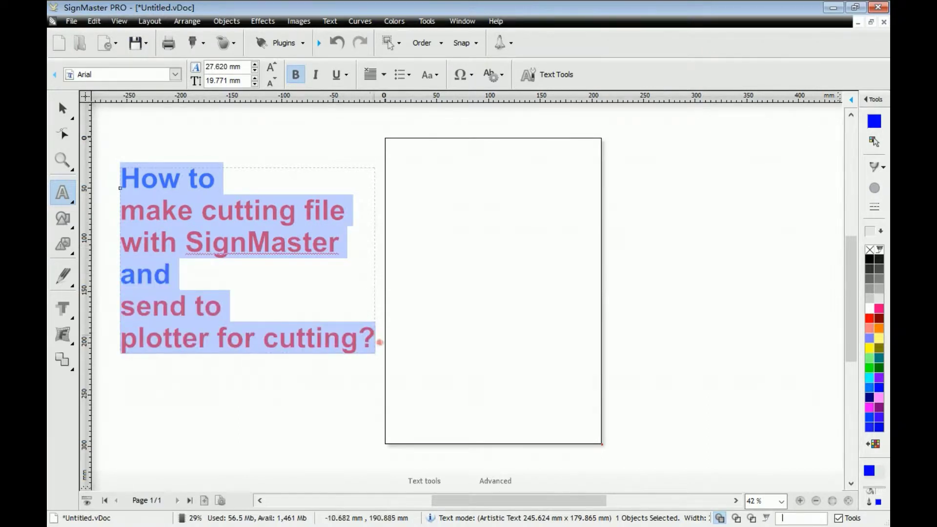
click(263, 408)
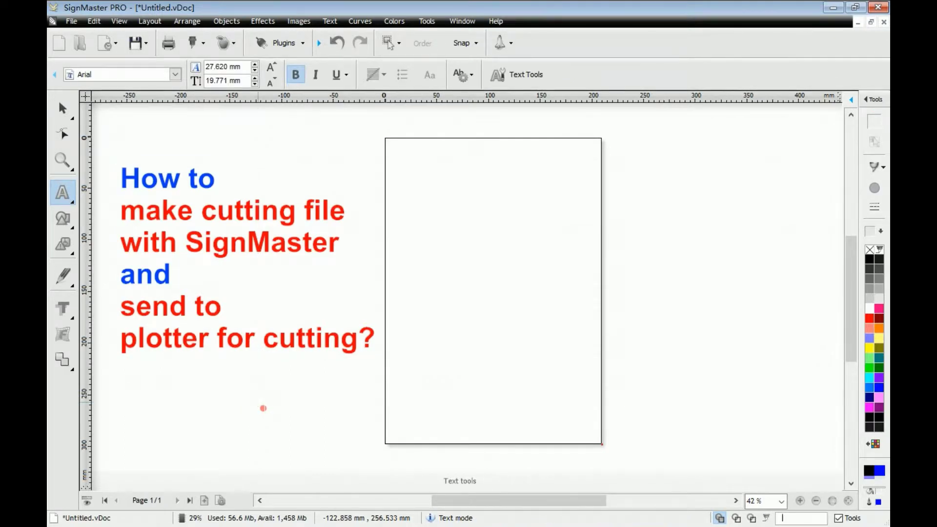
click(379, 346)
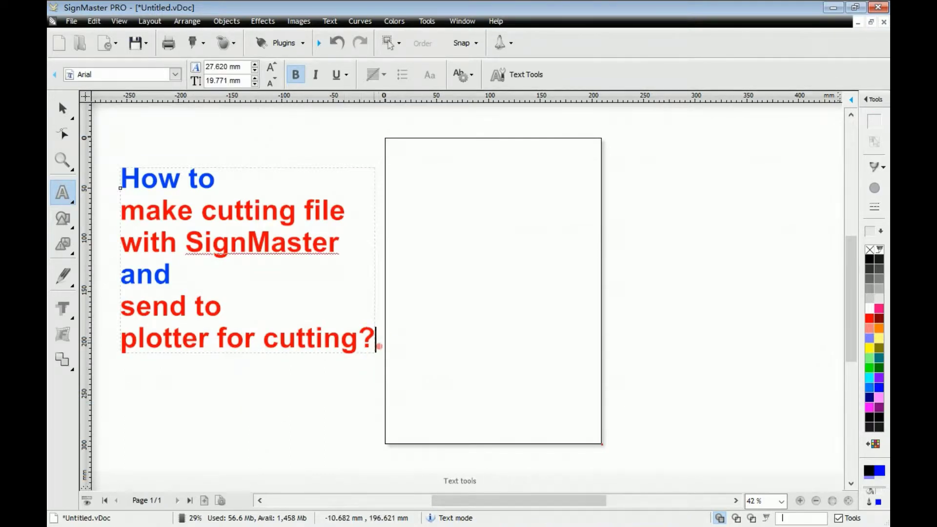
drag(379, 346, 124, 174)
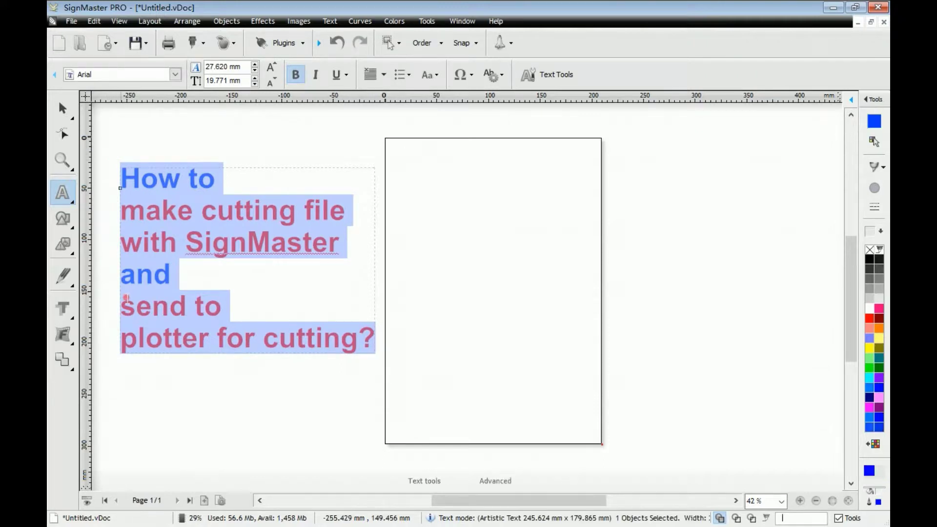
key(Delete)
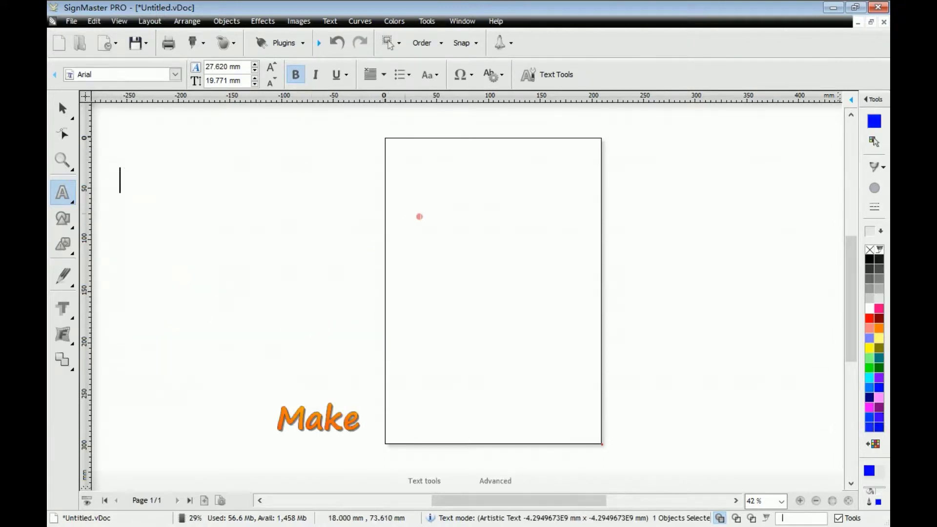
- Add the text "MOMO" near the top of the page
click(434, 214)
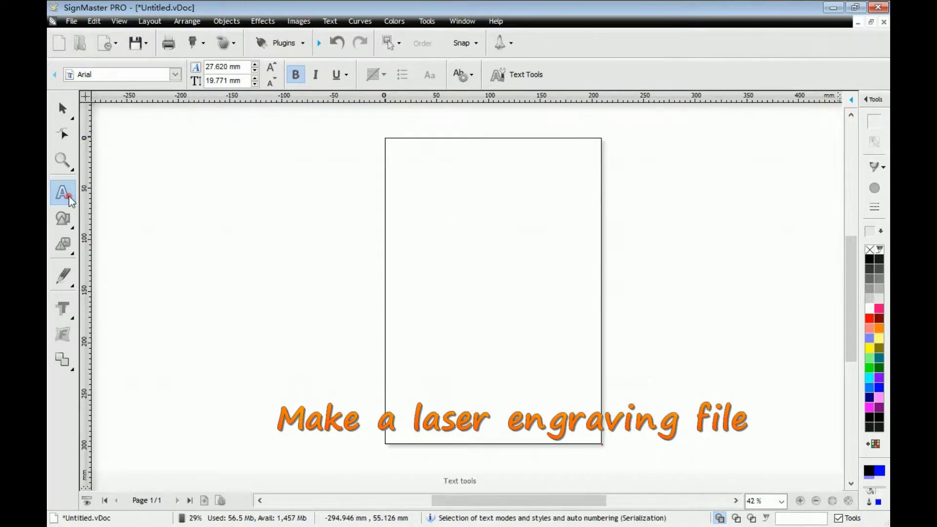
click(420, 188)
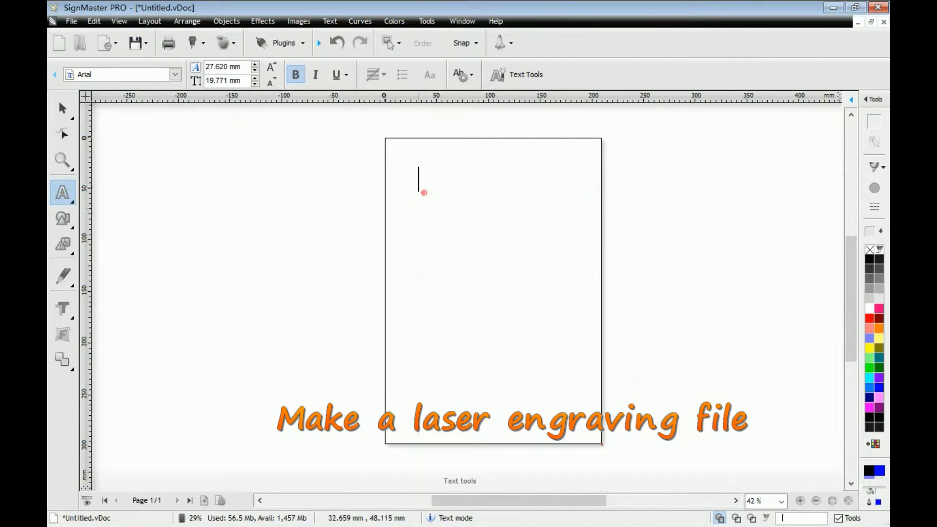
text(MOMO)
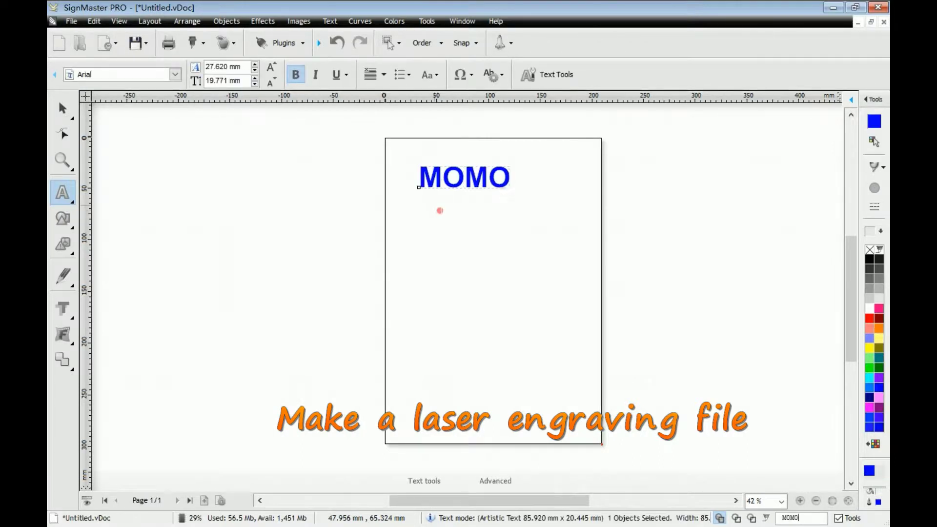
key(Escape)
- Move the MOMO text down toward the middle of the page and enlarge it to about 103 × 25 mm
mouse_move(524, 200)
mouse_down()
mouse_move(558, 228)
mouse_move(523, 198)
mouse_move(542, 213)
mouse_move(527, 201)
mouse_move(540, 189)
mouse_move(520, 196)
mouse_up()
drag(468, 185, 490, 264)
drag(552, 277, 564, 301)
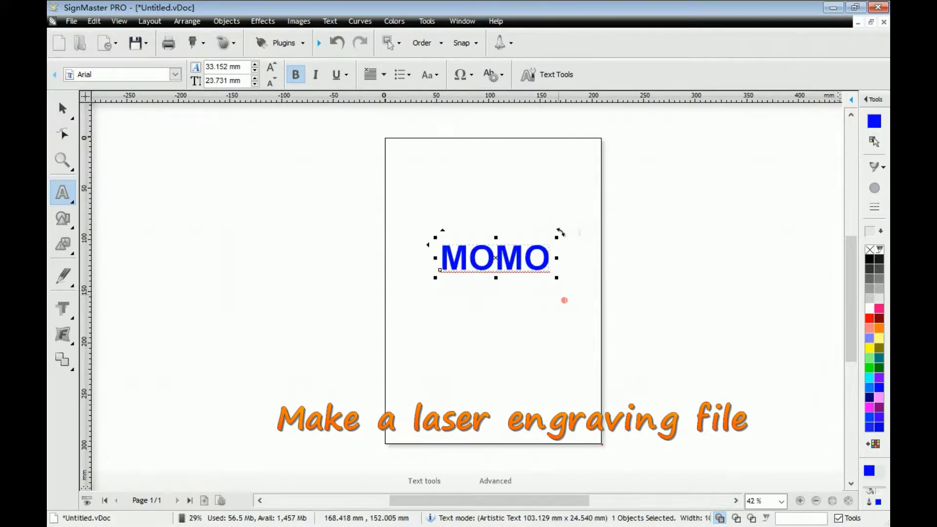
- Try the bold, italic and single underline styles on the MOMO text, returning it to bold with no underline
click(502, 293)
click(514, 266)
click(296, 75)
click(315, 76)
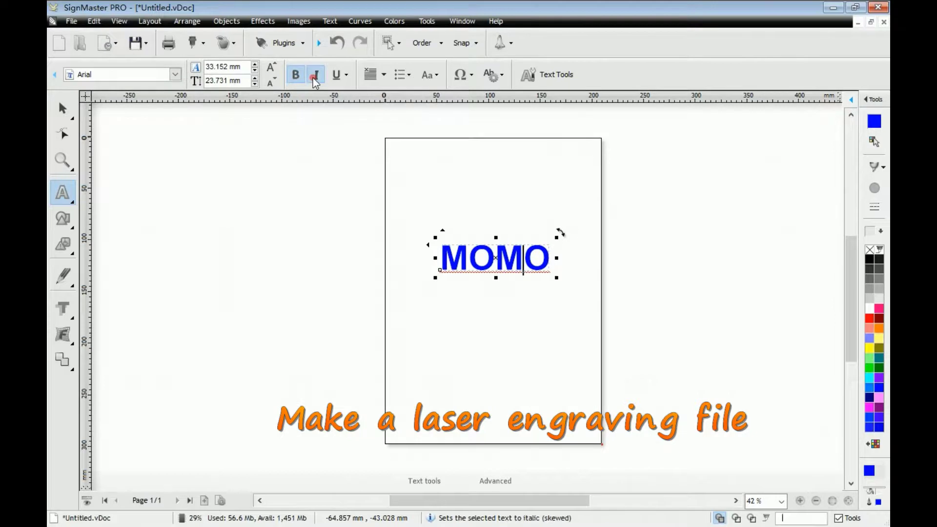
click(315, 76)
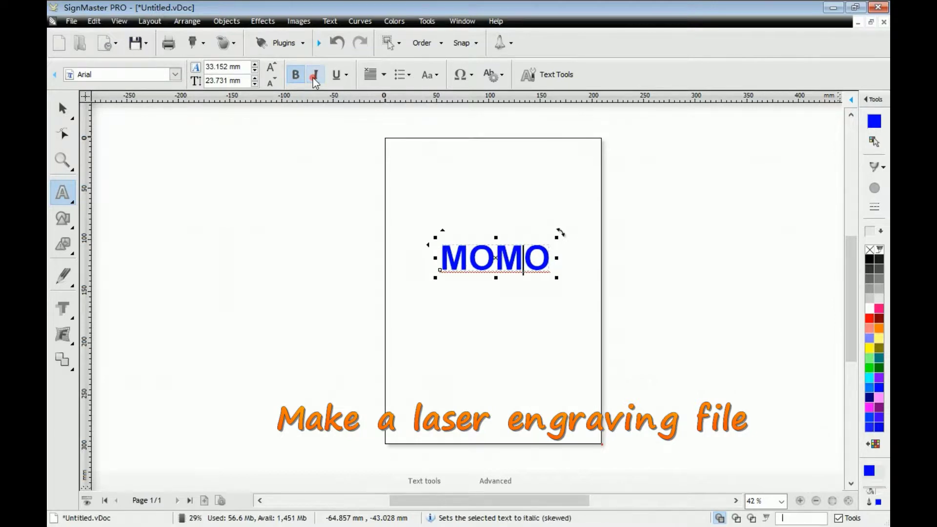
click(338, 76)
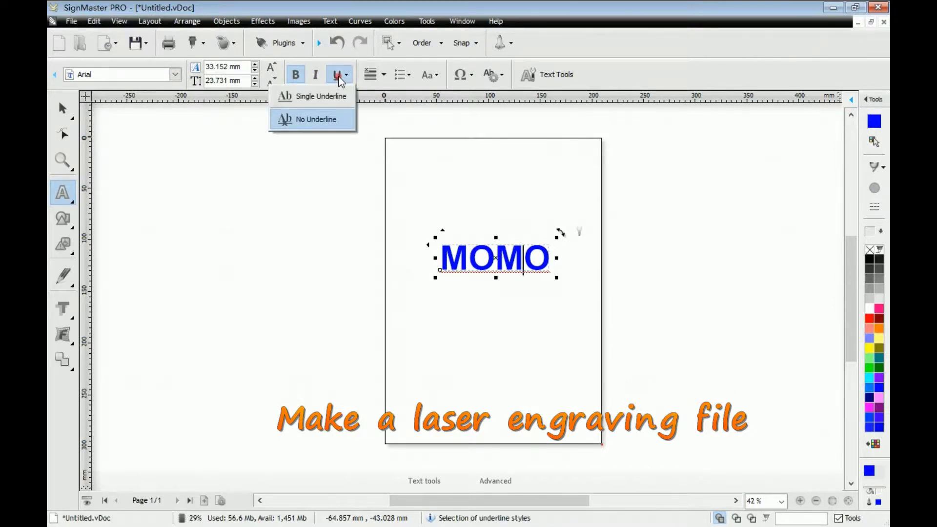
click(328, 94)
click(338, 76)
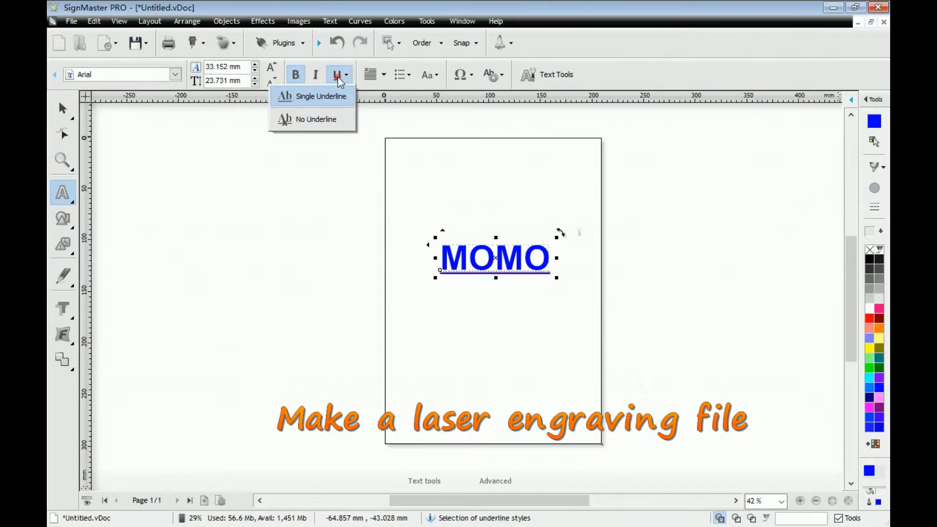
click(323, 120)
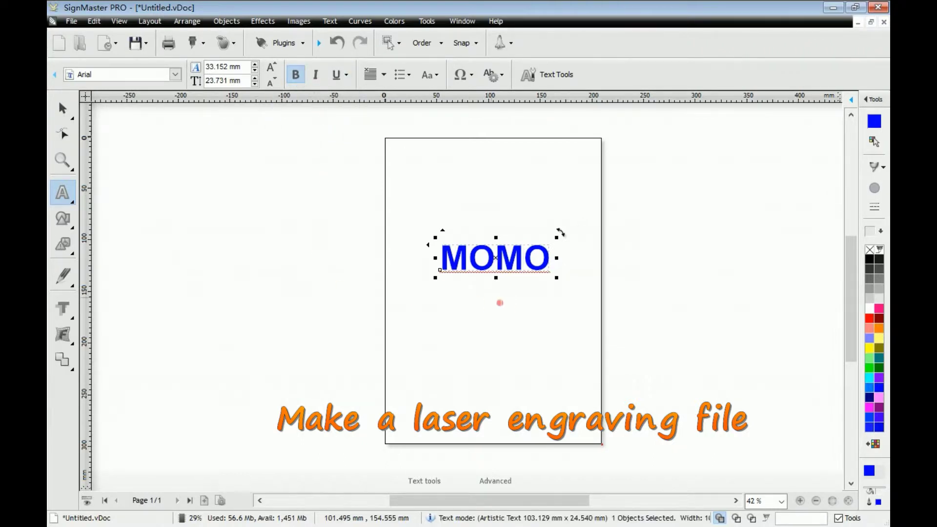
- Switch the MOMO text to wireframe fill and open the Engraving Module for it
click(493, 290)
click(495, 258)
click(874, 188)
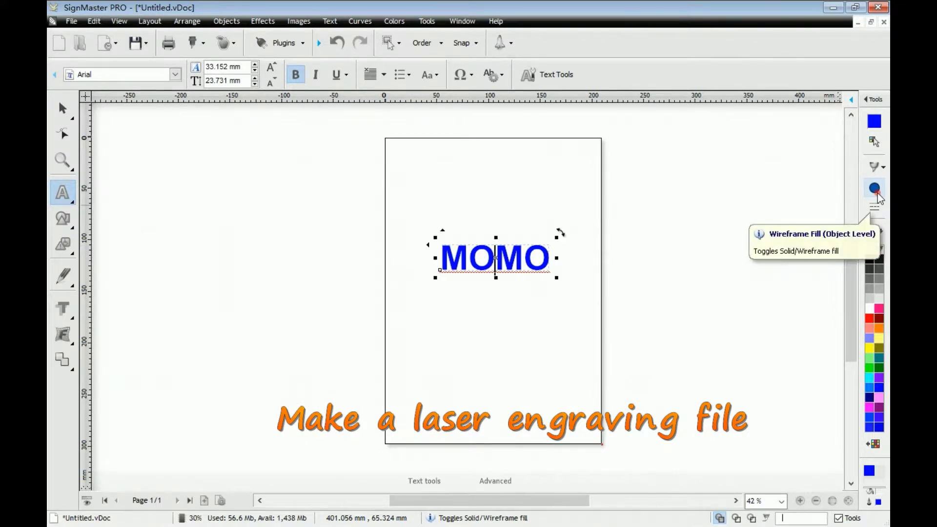
click(875, 190)
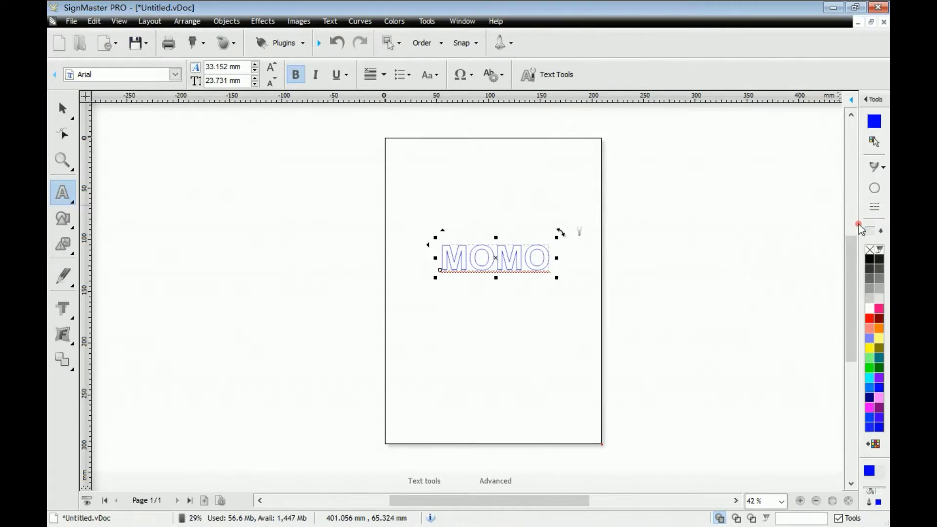
click(307, 42)
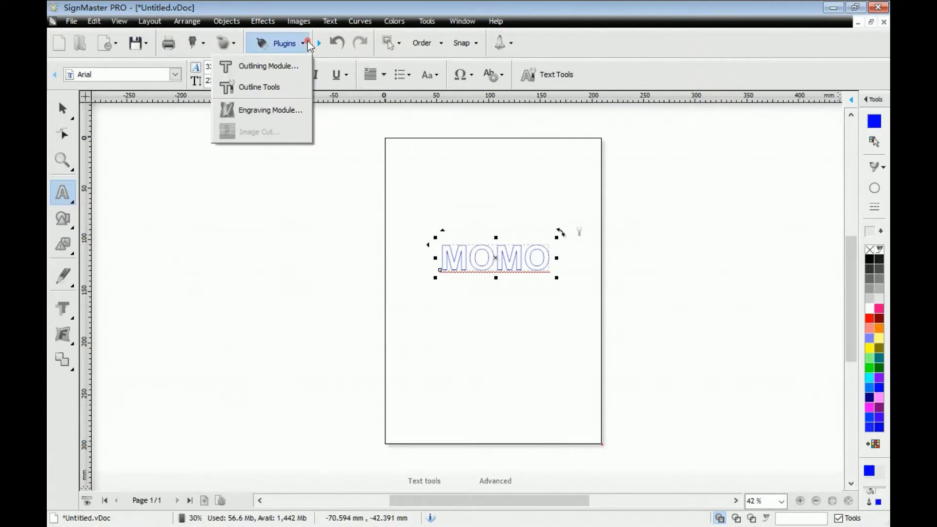
click(293, 113)
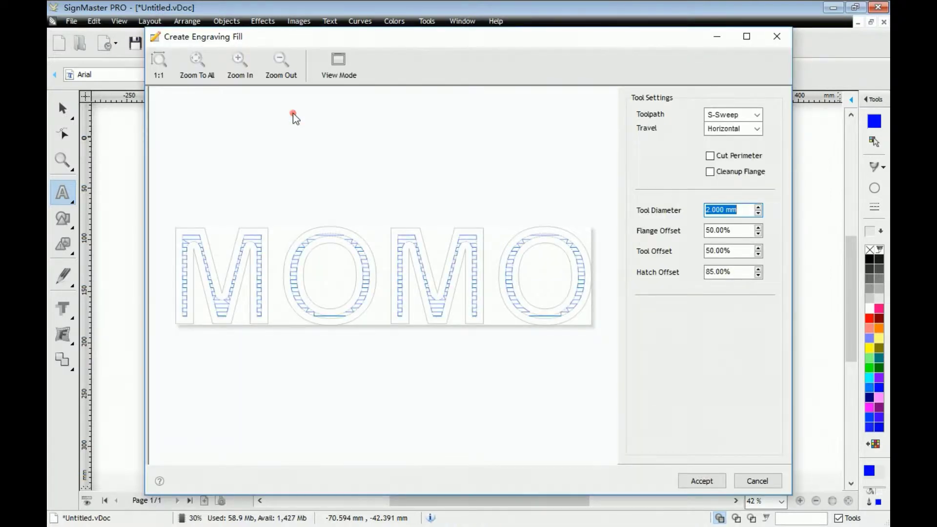
- Try the Line Fill and Island Fill toolpaths for the engraving fill, returning to S-Sweep
click(756, 116)
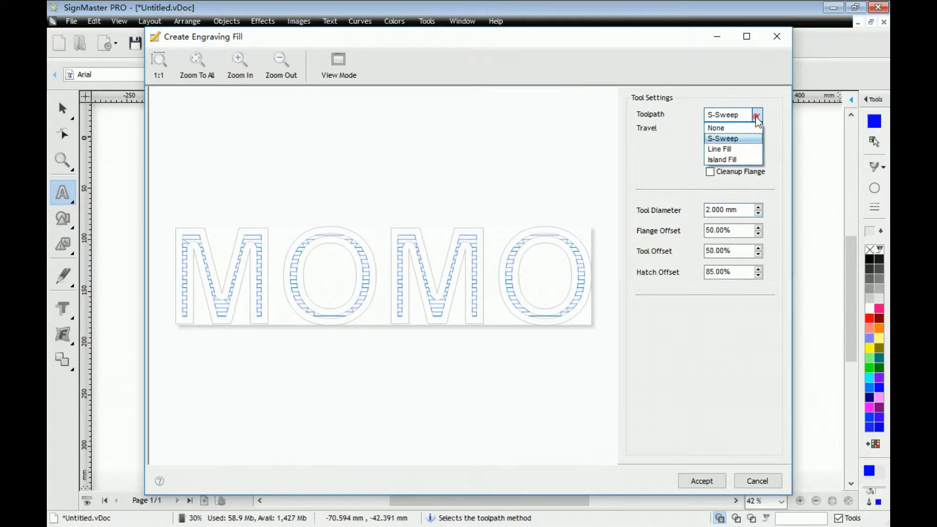
click(747, 150)
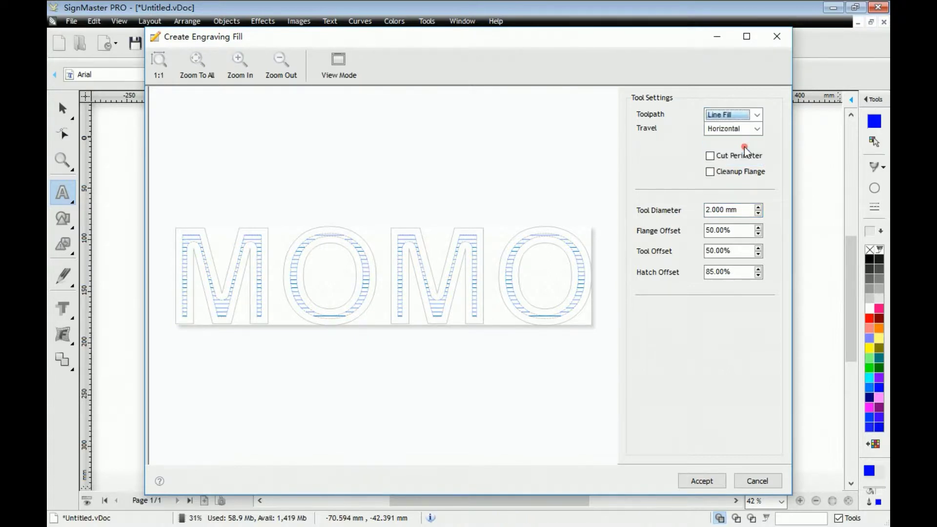
click(756, 116)
click(737, 159)
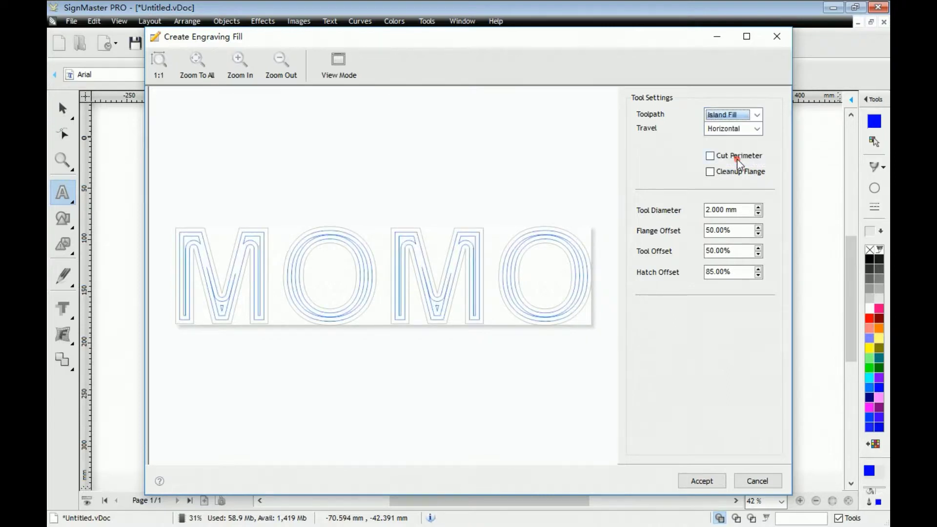
click(756, 115)
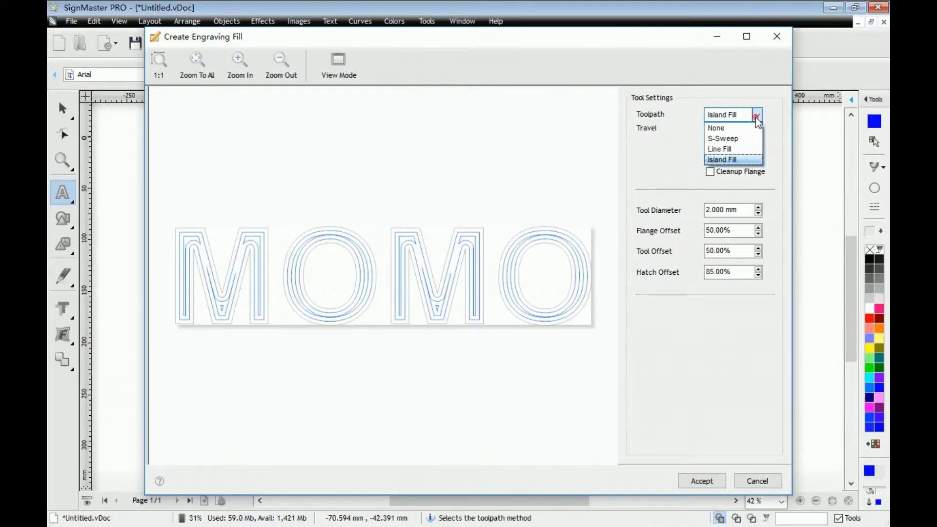
click(744, 138)
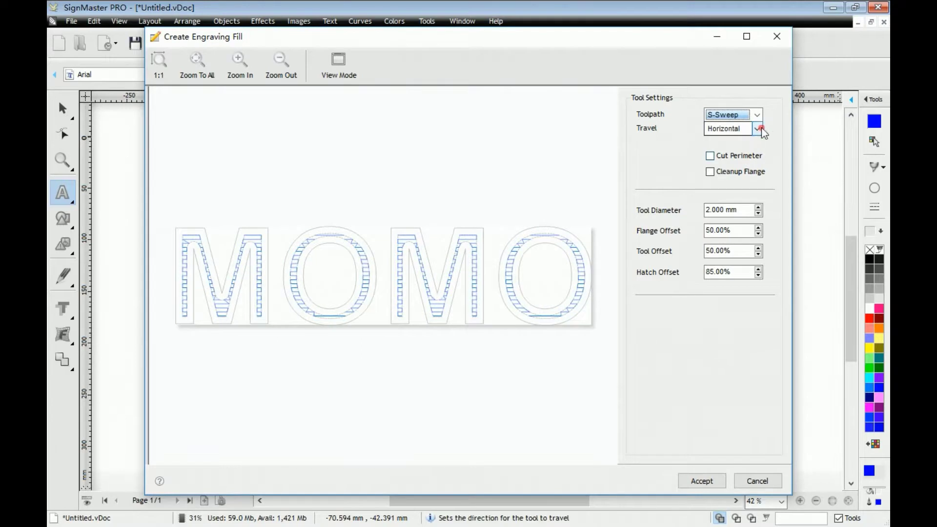
- Try the Diagonal - Up, Vertical and Diagonal - Down travel directions, returning to Horizontal
click(757, 128)
click(742, 152)
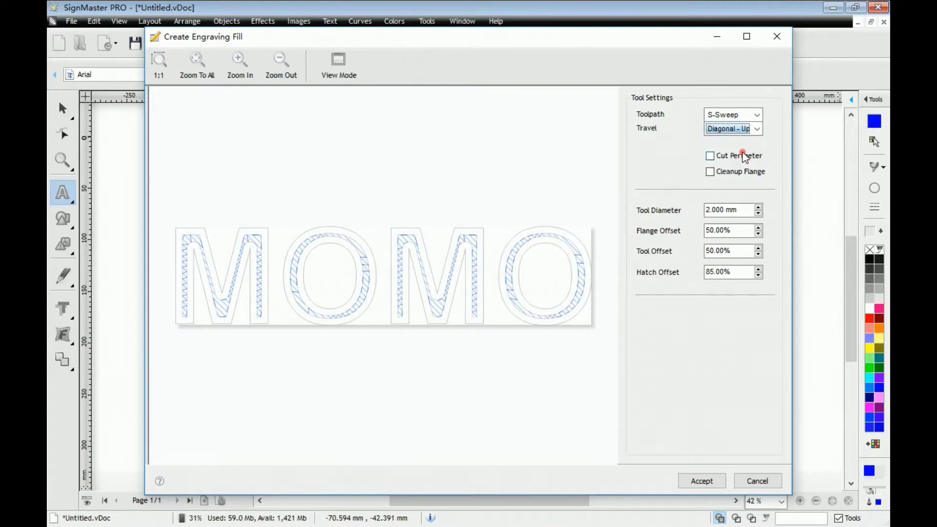
click(757, 128)
click(739, 162)
click(757, 129)
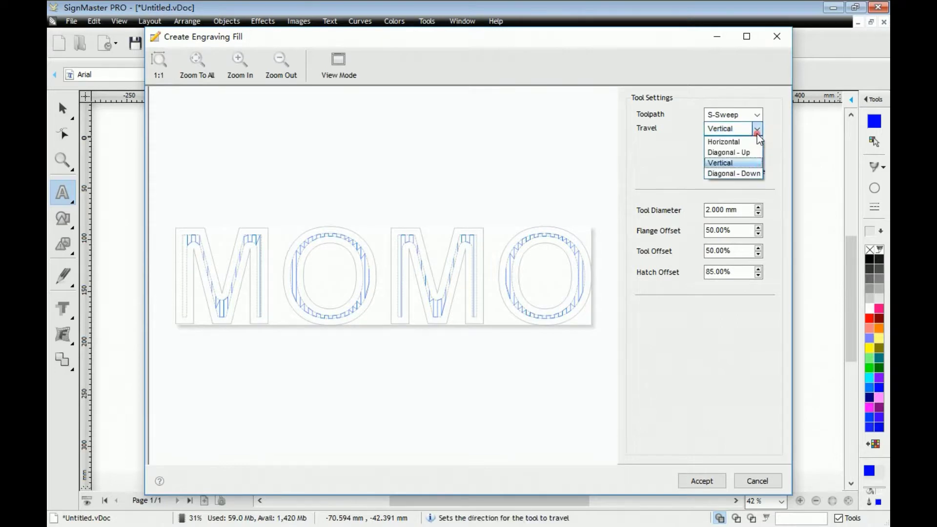
click(738, 175)
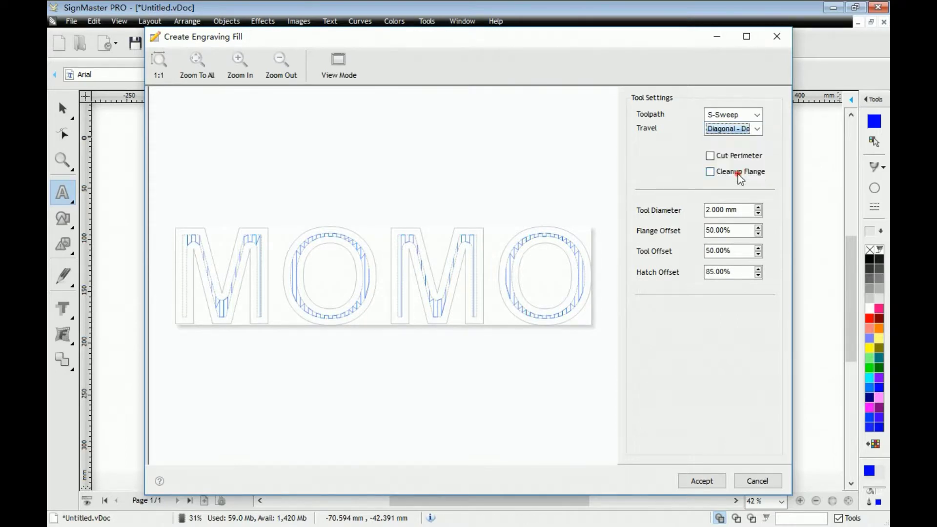
click(757, 129)
click(748, 143)
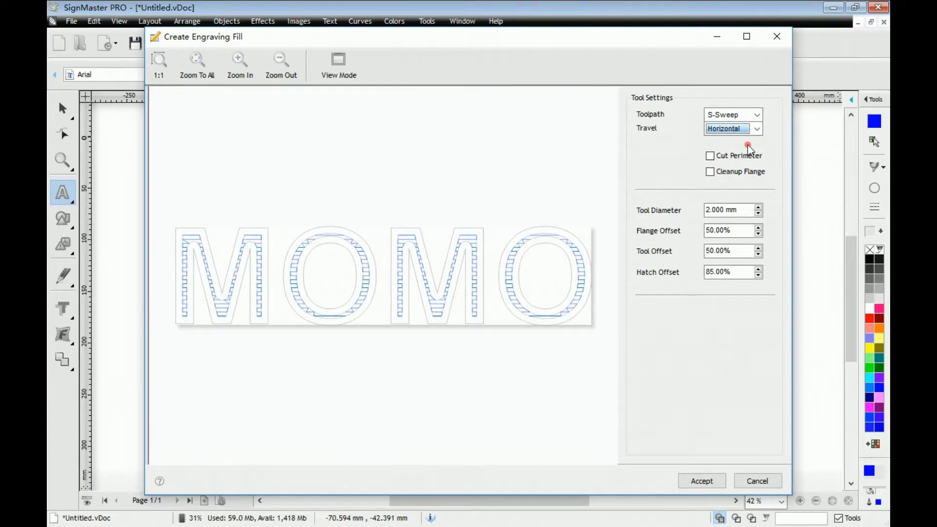
- Try Cut Perimeter and leave it off, and enable Cleanup Flange for the engraving fill
click(709, 157)
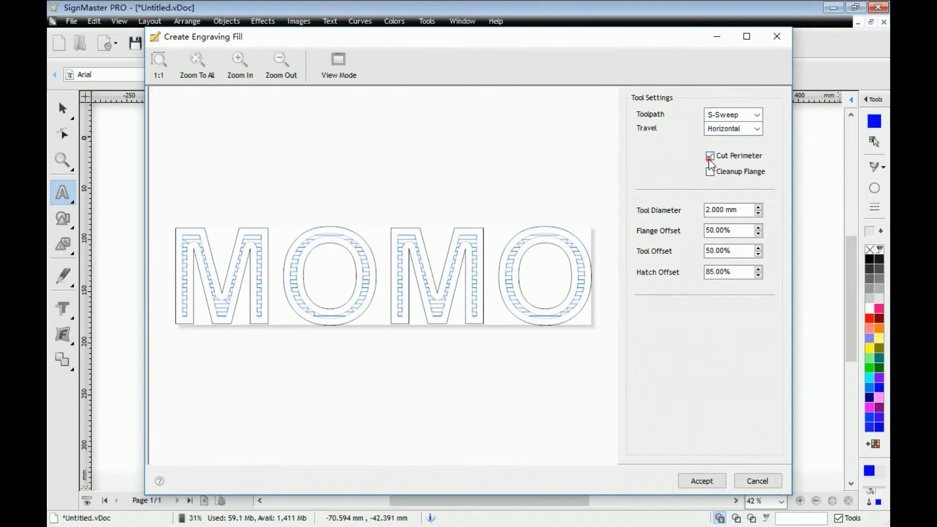
click(709, 158)
click(710, 172)
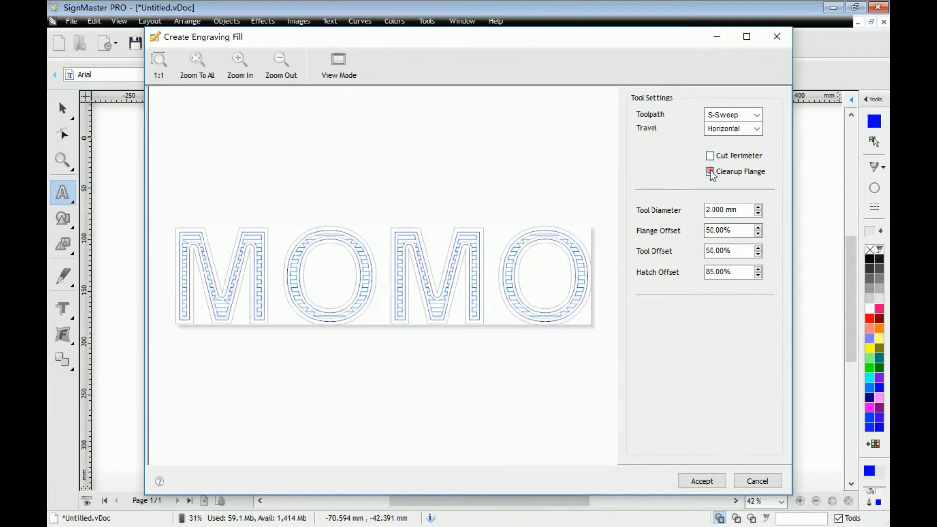
click(710, 171)
click(709, 172)
- Try tool diameters of 3 mm and 1.5 mm, and set the tool diameter to 0.5 mm
click(759, 208)
click(759, 208)
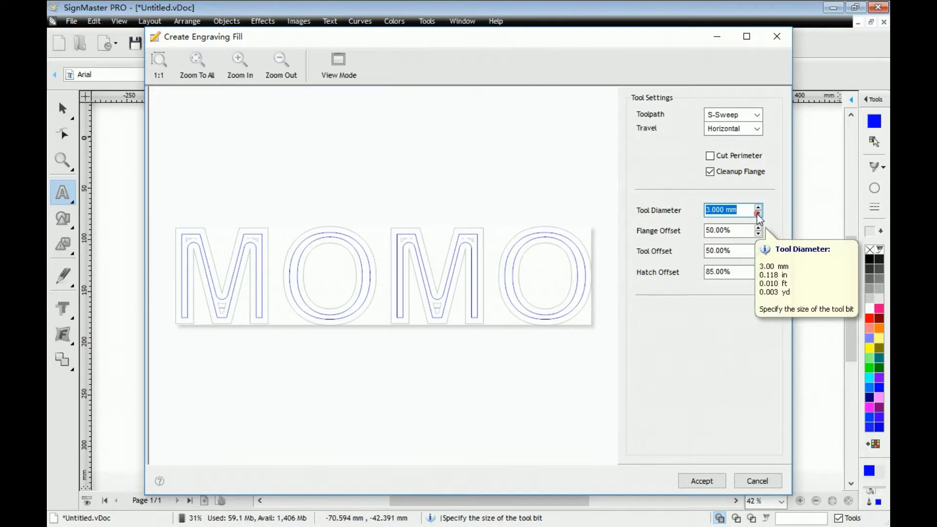
click(758, 214)
click(758, 214)
click(758, 214)
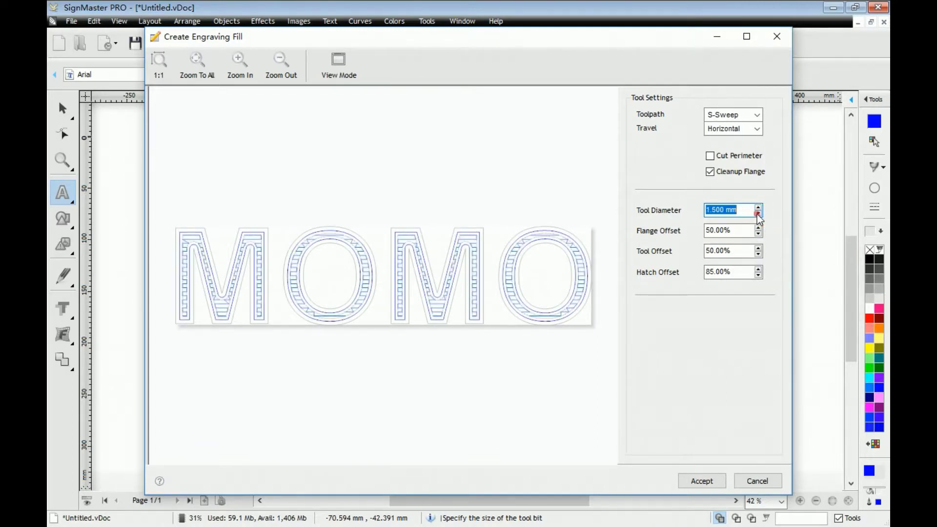
click(757, 214)
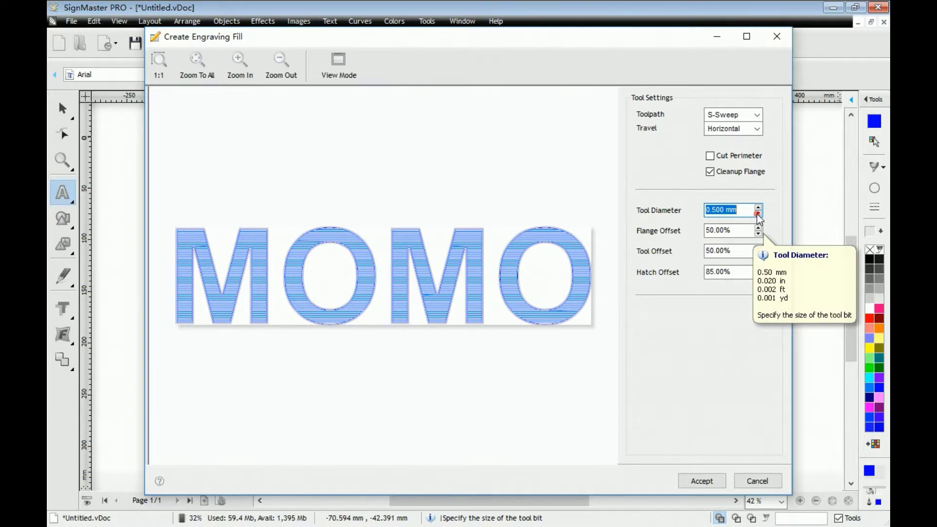
- Set the flange offset to 58% and apply the engraving fill to the MOMO text
click(757, 227)
click(758, 226)
click(758, 227)
click(757, 227)
click(757, 227)
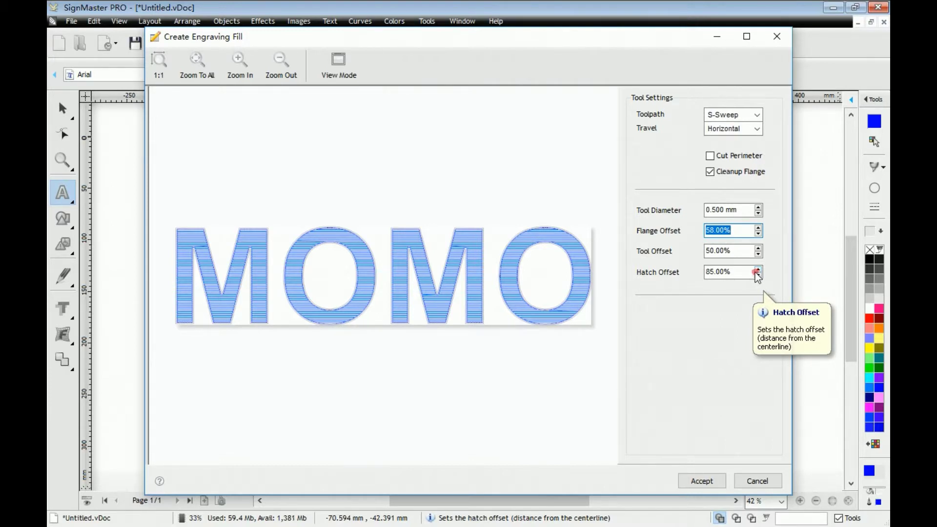
click(713, 483)
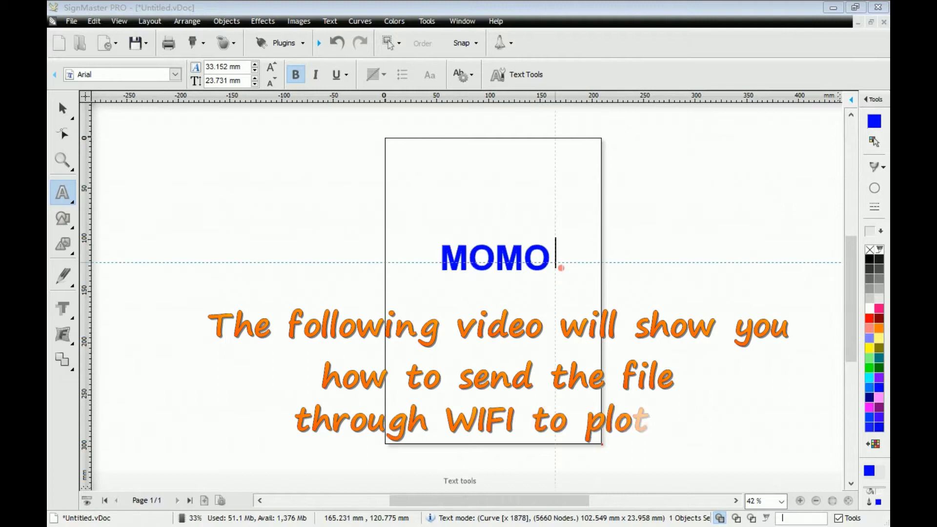
click(522, 262)
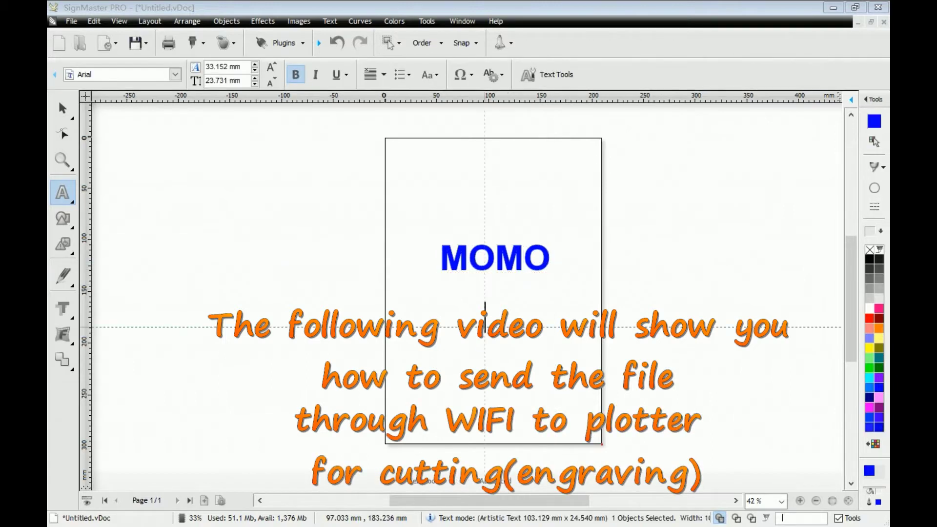
- Send the MOMO artwork to the MOMO: MM-CAH24 cutter and spool the whole job
click(484, 317)
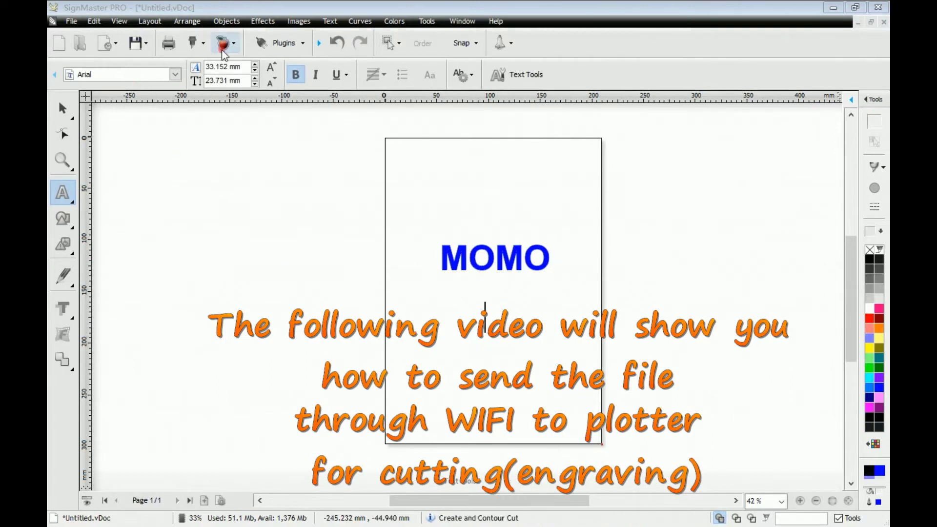
click(205, 46)
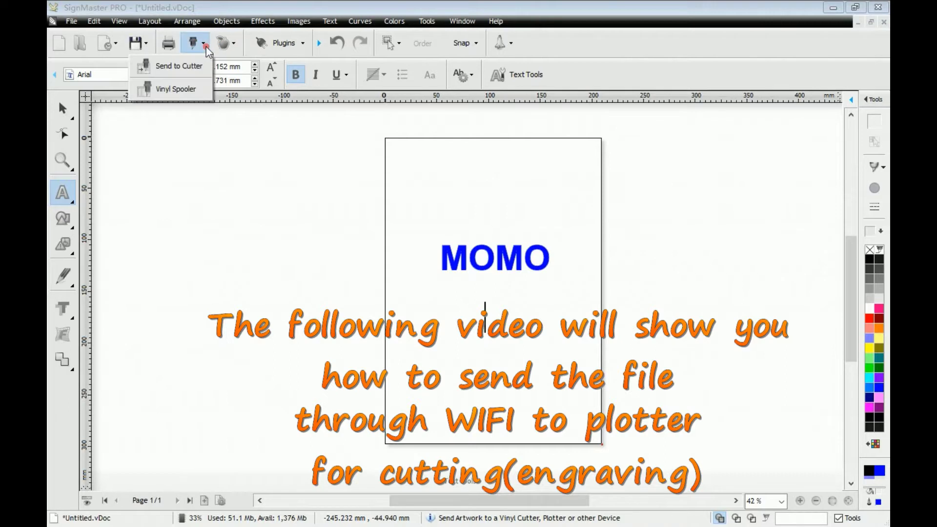
click(192, 71)
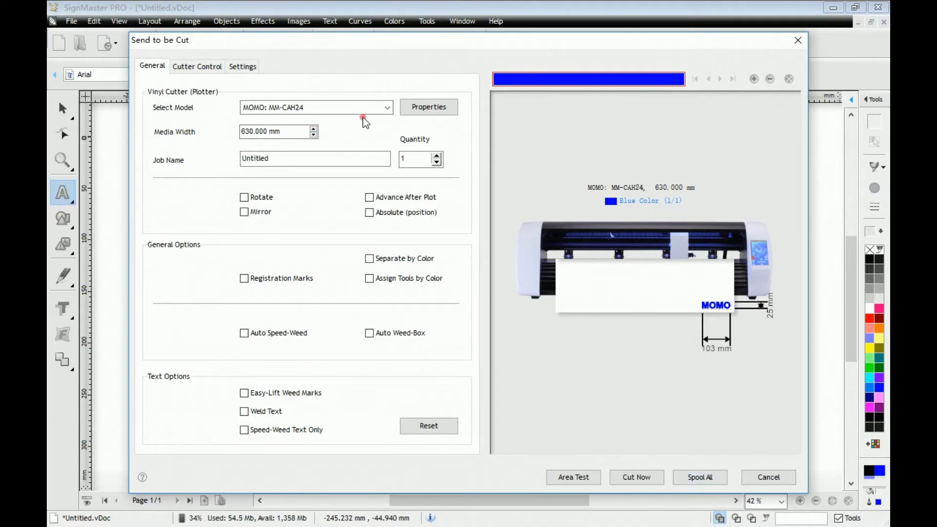
click(699, 478)
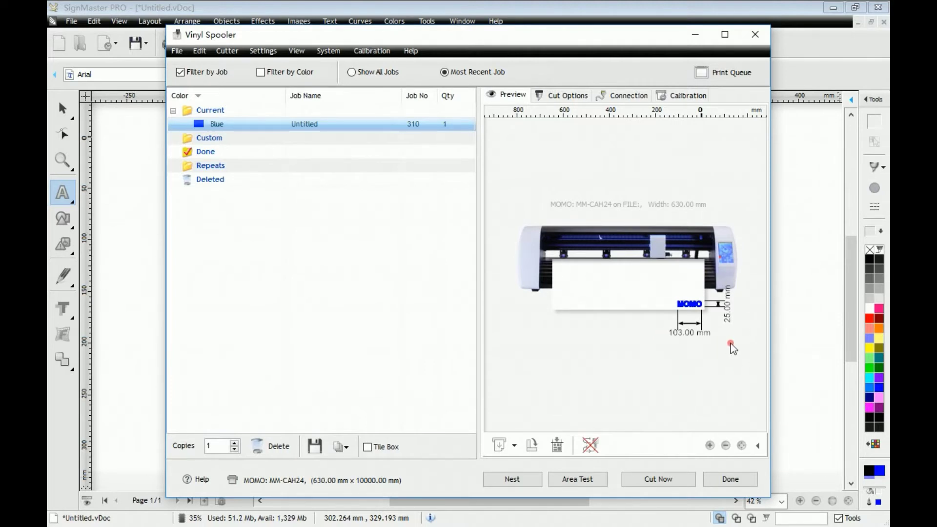
- In the spooler's connection settings, choose MOMO: MM-CAH24 as current cutter and Windows Port as port type
click(628, 96)
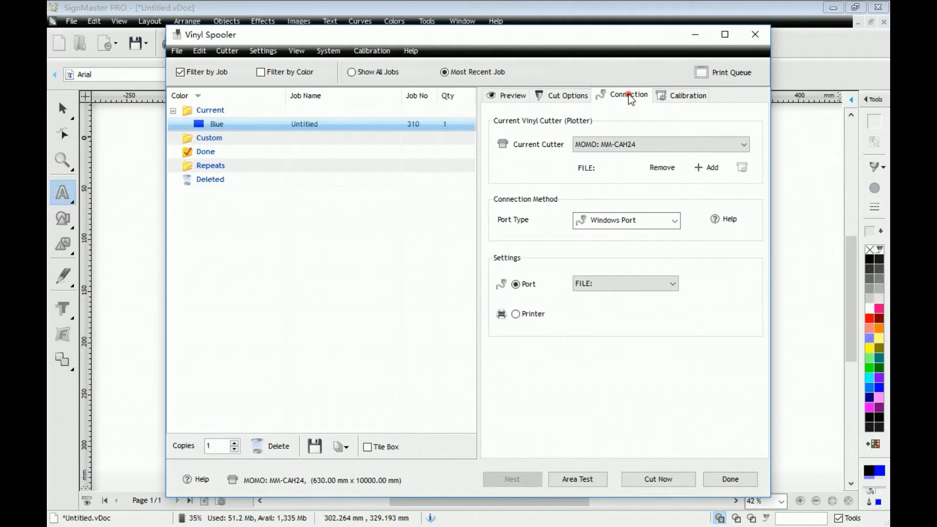
click(741, 146)
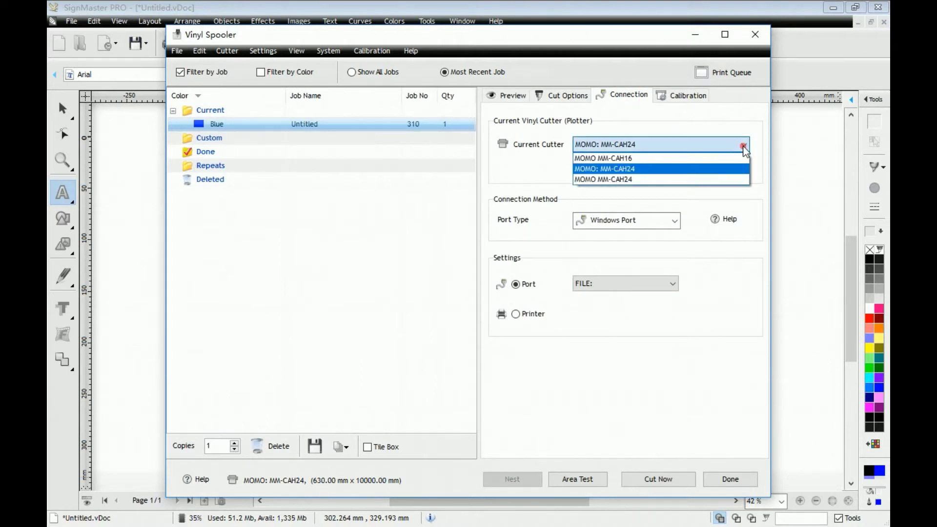
click(629, 170)
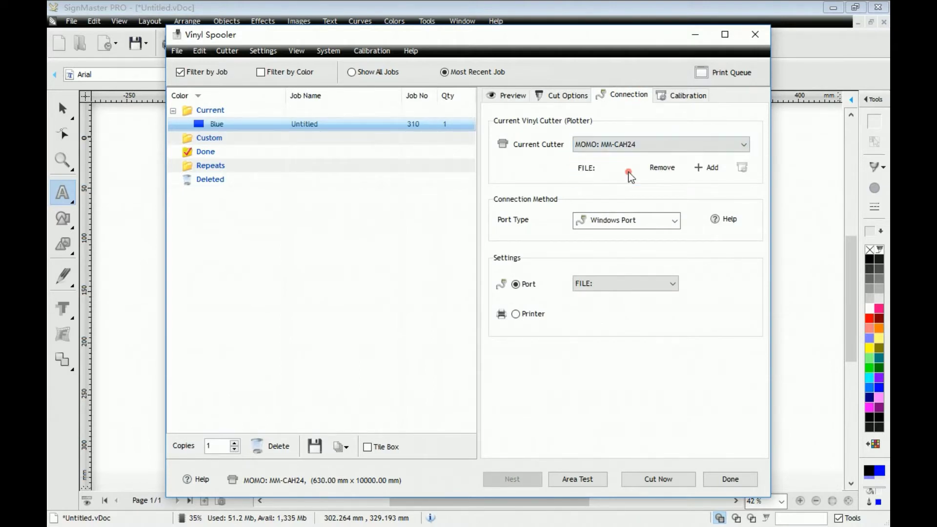
click(675, 221)
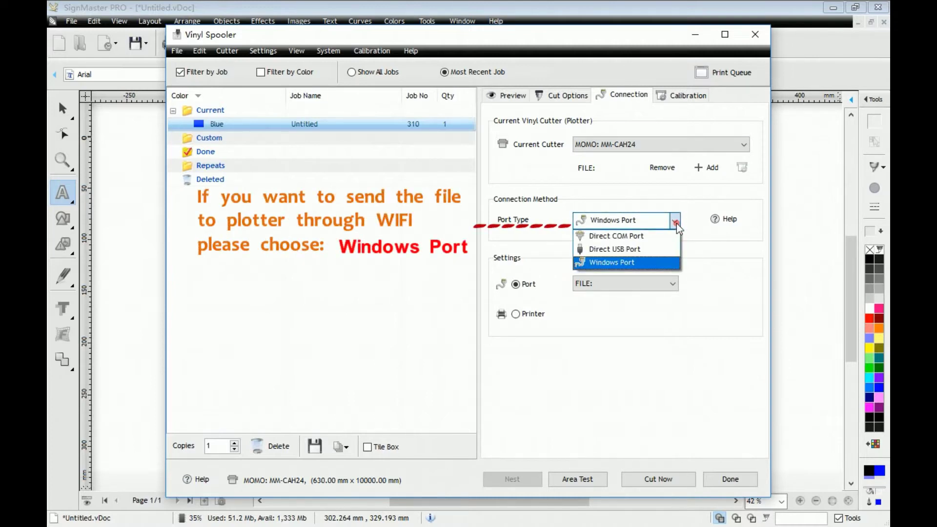
click(652, 258)
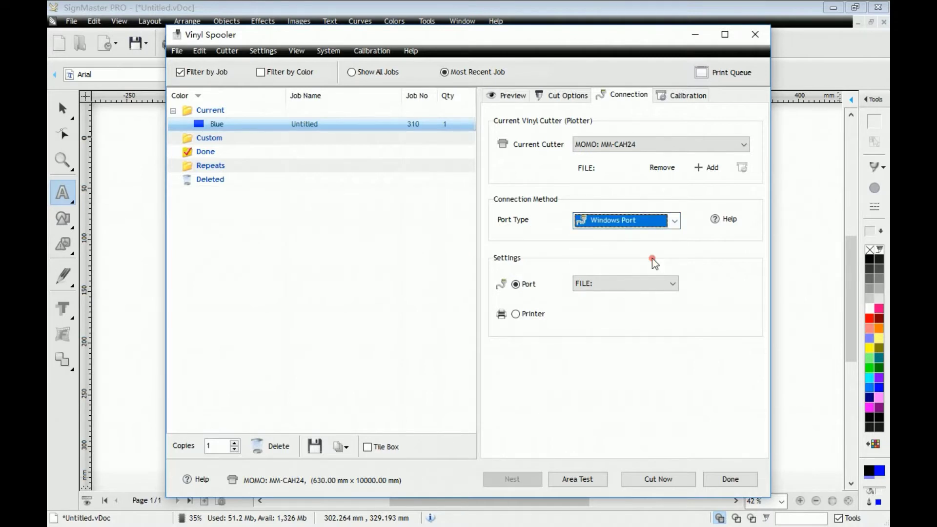
- Set the cutter's port to TCP and open its TCP/IP configuration
click(671, 284)
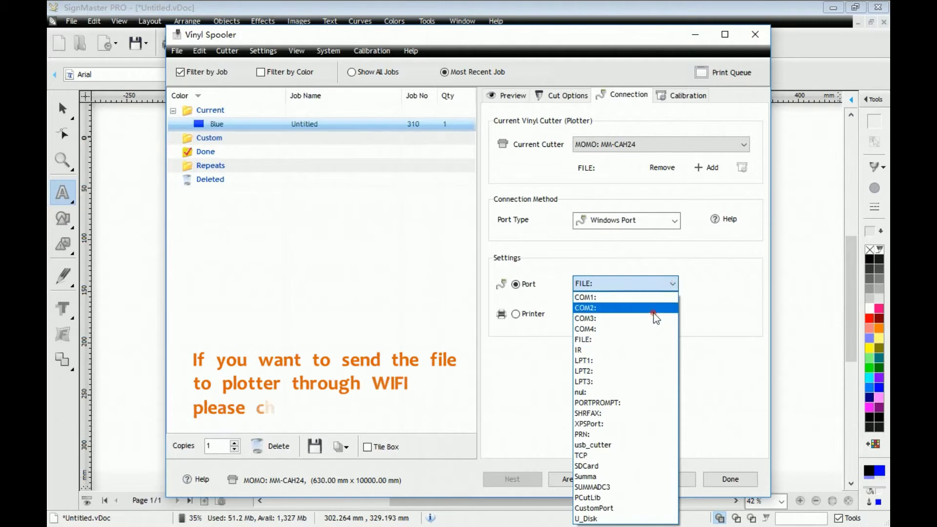
click(610, 457)
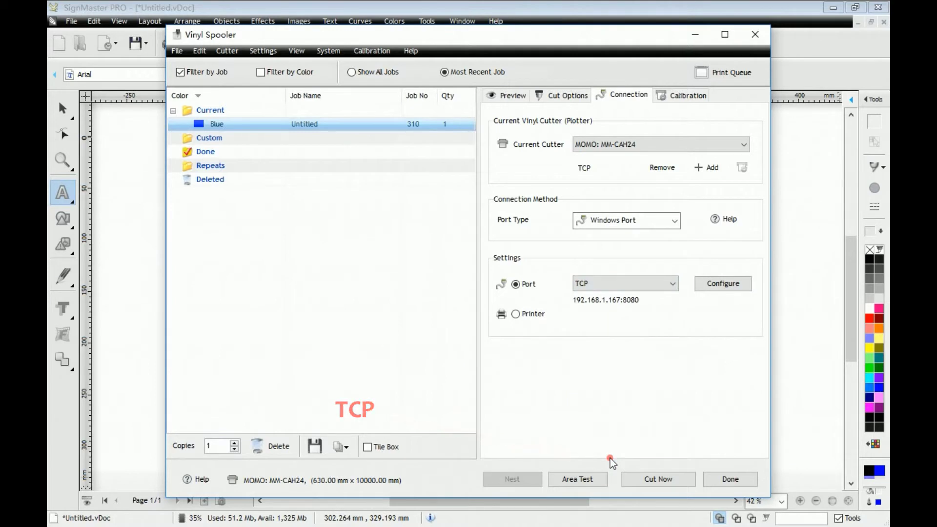
click(716, 288)
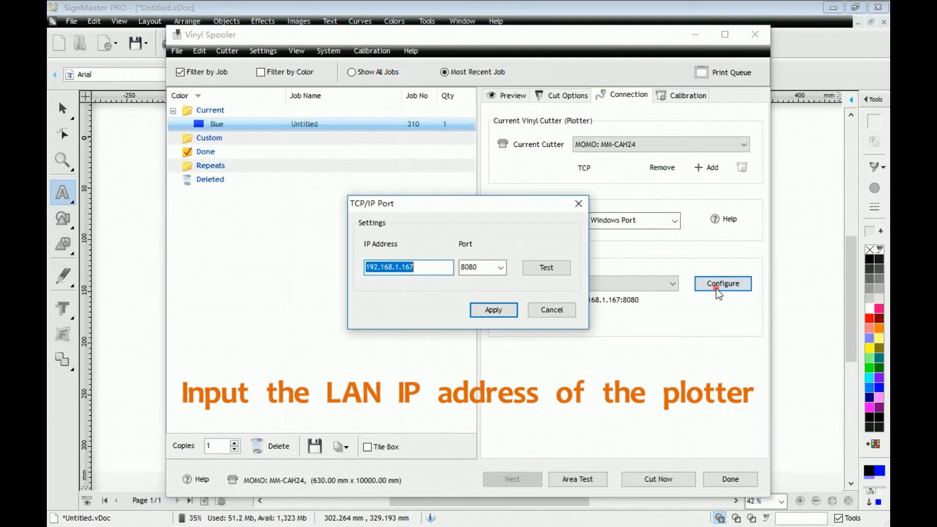
- Try 192.168.2.123 as the plotter's LAN IP address
click(428, 273)
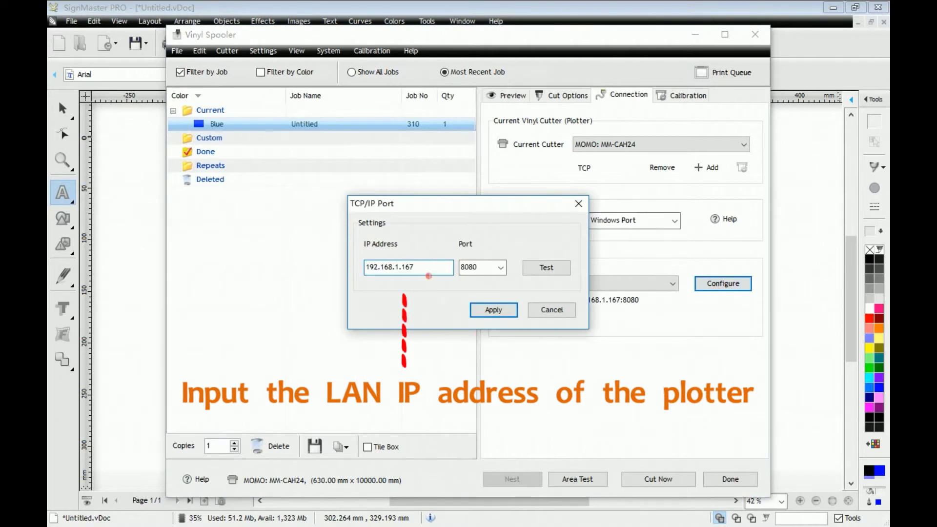
key(BackSpace)
key(BackSpace)
key(BackSpace)
text(123)
key(BackSpace)
key(BackSpace)
key(BackSpace)
key(BackSpace)
text(2.12)
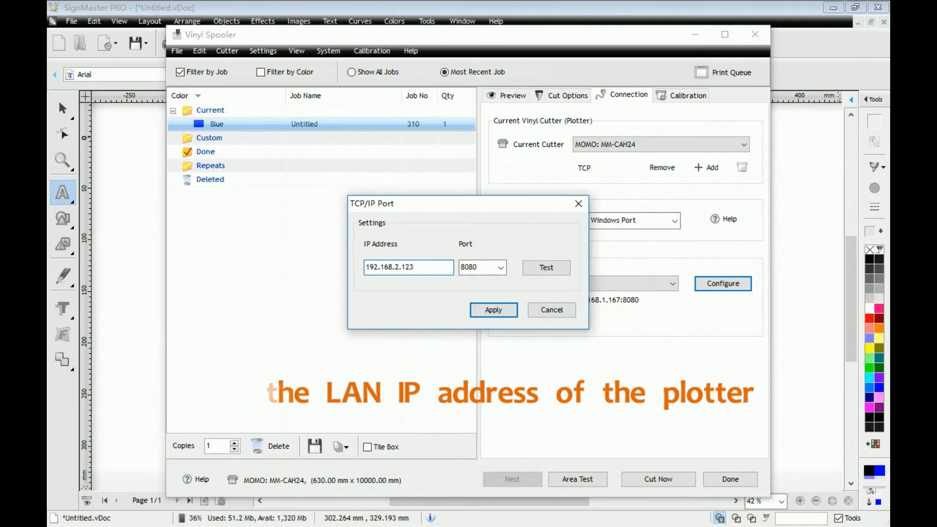
- Set the plotter's LAN IP address to 192.168.1.167 and leave the port number at 8080
key(BackSpace)
key(BackSpace)
key(BackSpace)
key(BackSpace)
text(1.167)
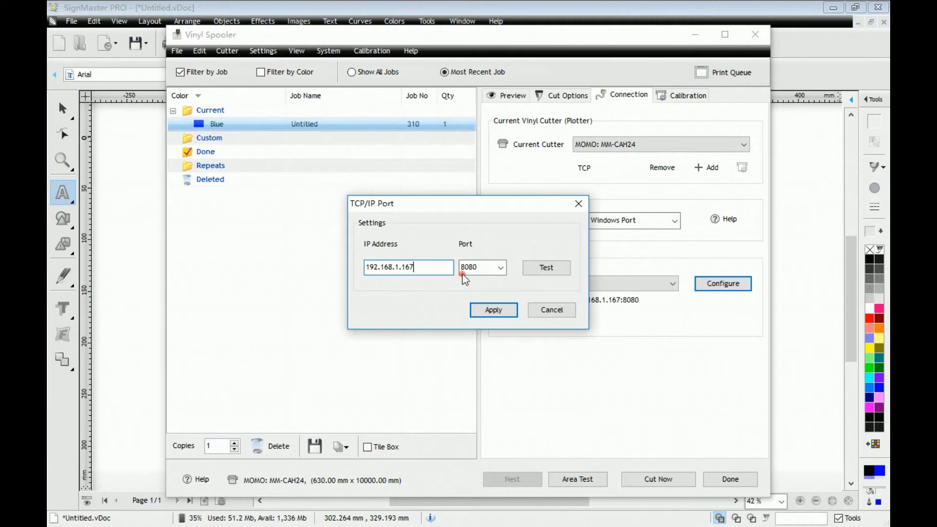
double_click(483, 270)
- Test the TCP/IP connection to the plotter twice and apply the port settings
click(547, 271)
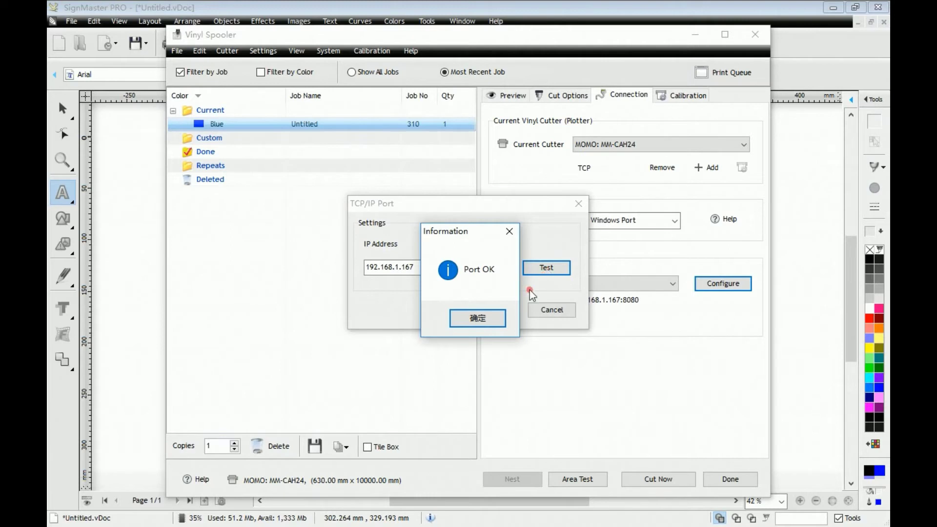
click(488, 318)
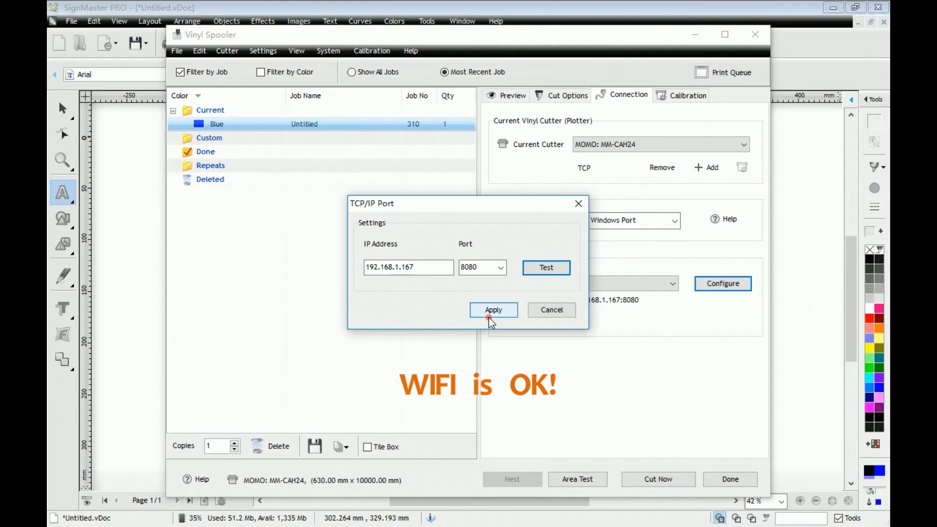
click(530, 269)
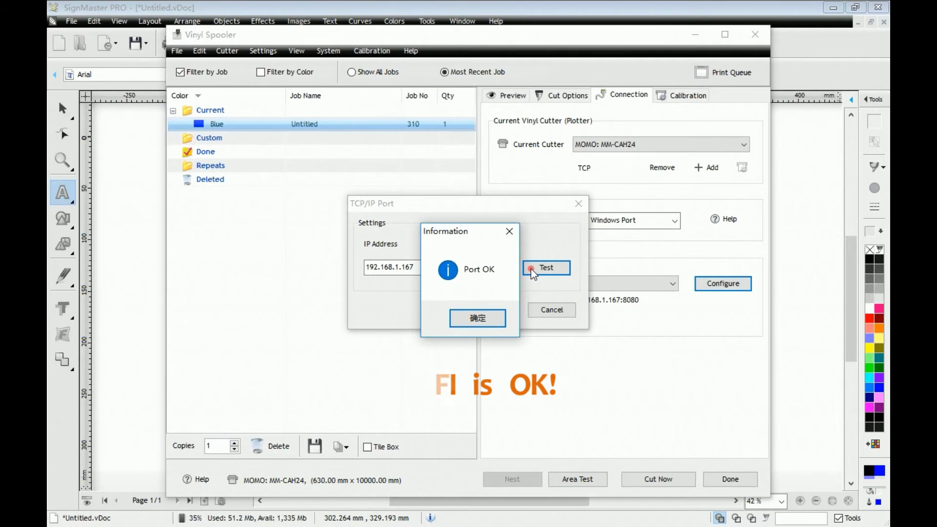
click(498, 314)
click(493, 310)
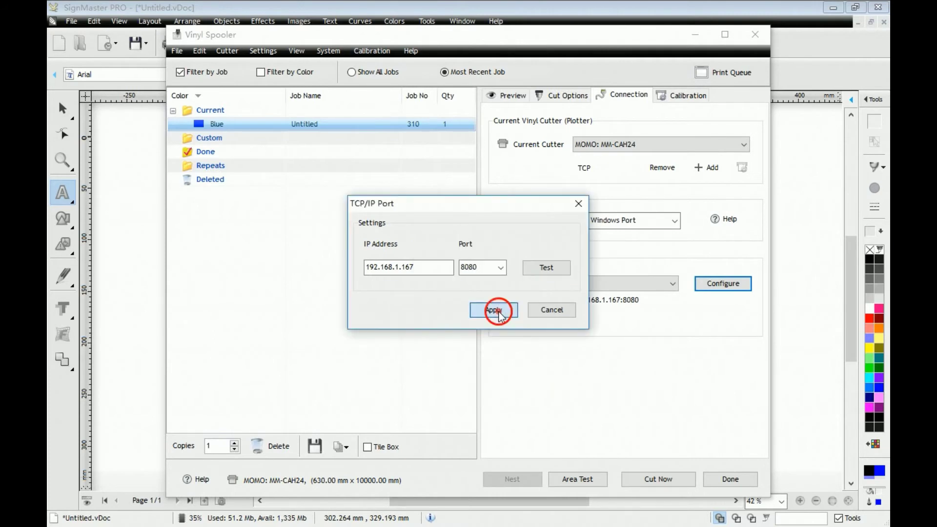
- Send the spooled MOMO job for cutting, agree to proceed, and close the Vinyl Spooler
click(663, 480)
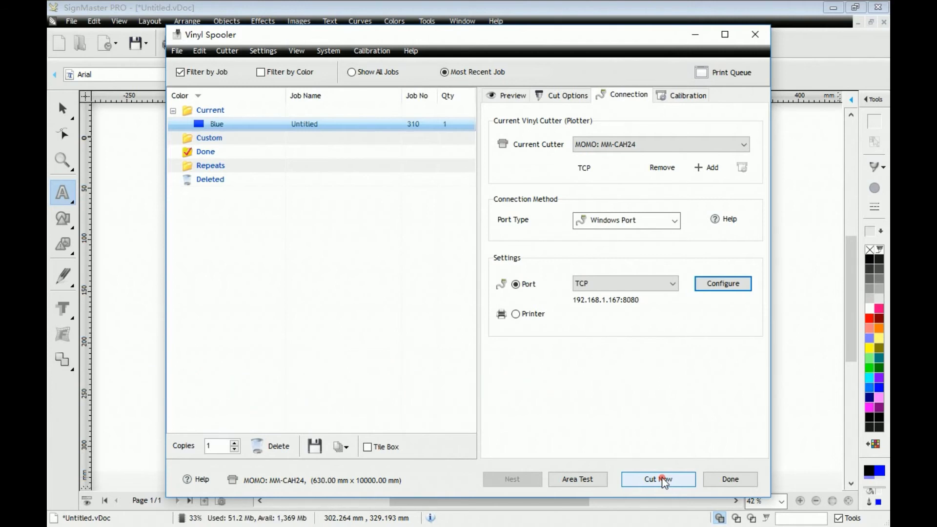
click(663, 480)
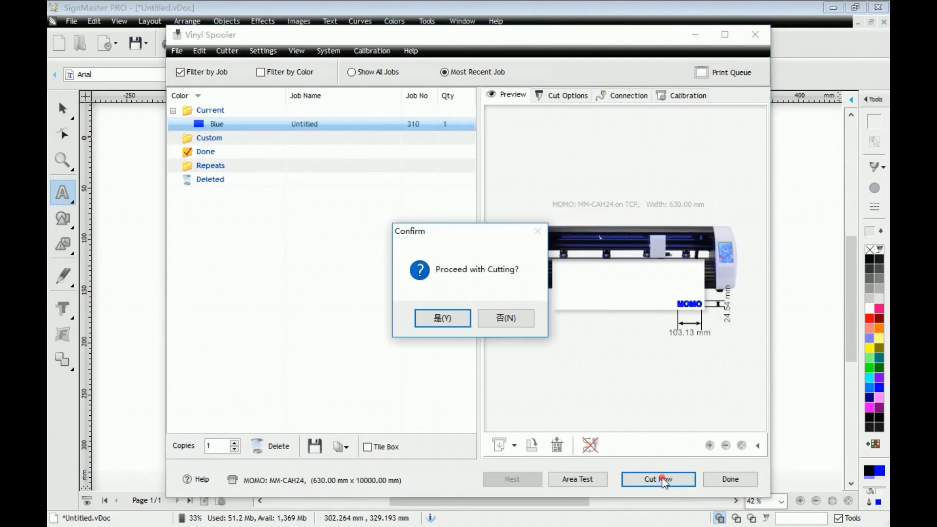
click(450, 320)
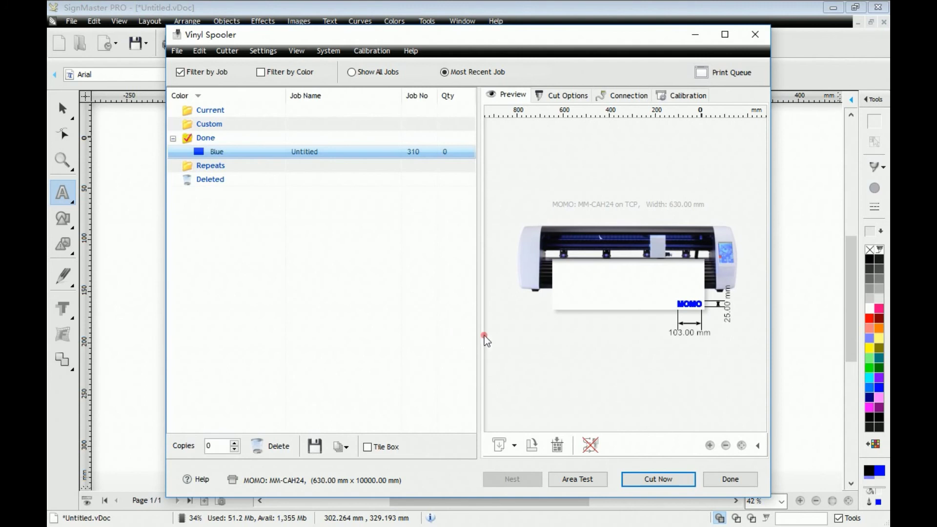
click(730, 479)
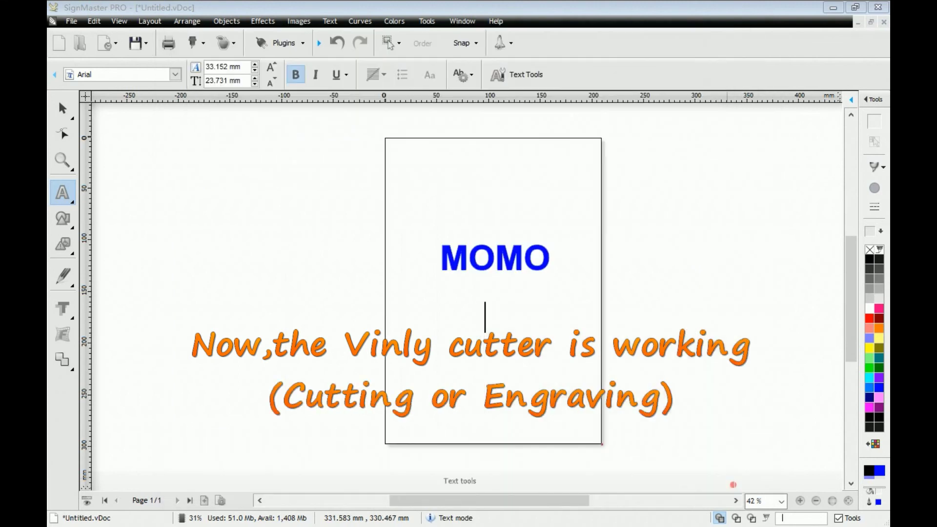